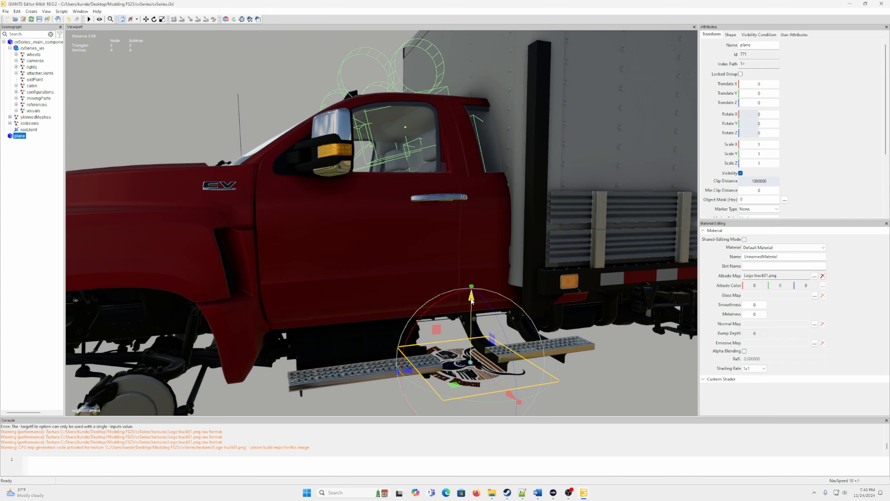
left_click_drag(471, 301, 473, 252)
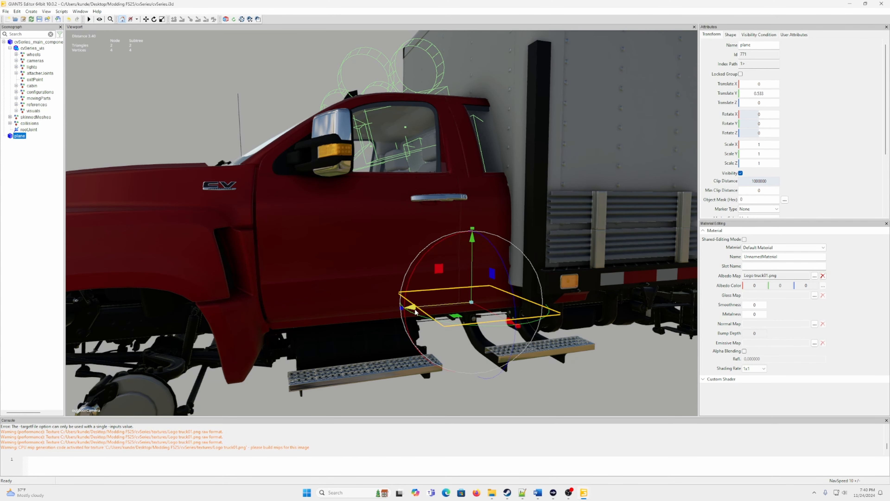
mouse_move(415, 311)
left_mouse_down()
mouse_move(406, 310)
mouse_move(415, 312)
left_mouse_up()
left_click_drag(422, 311, 422, 311)
key("ctrl+z")
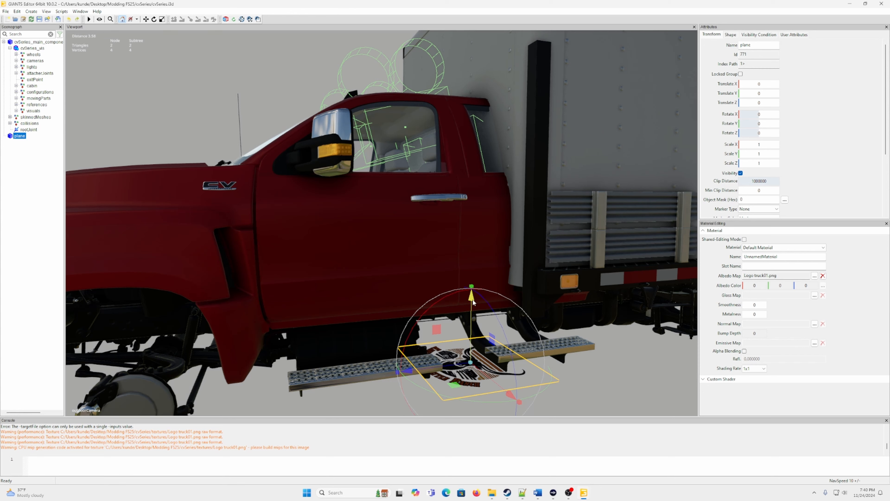
left_click_drag(472, 299, 472, 211)
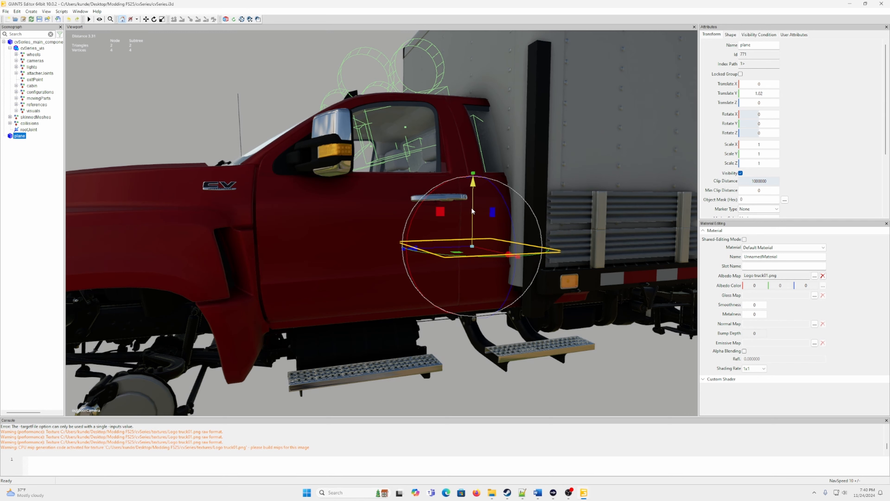
left_click_drag(472, 210, 473, 298)
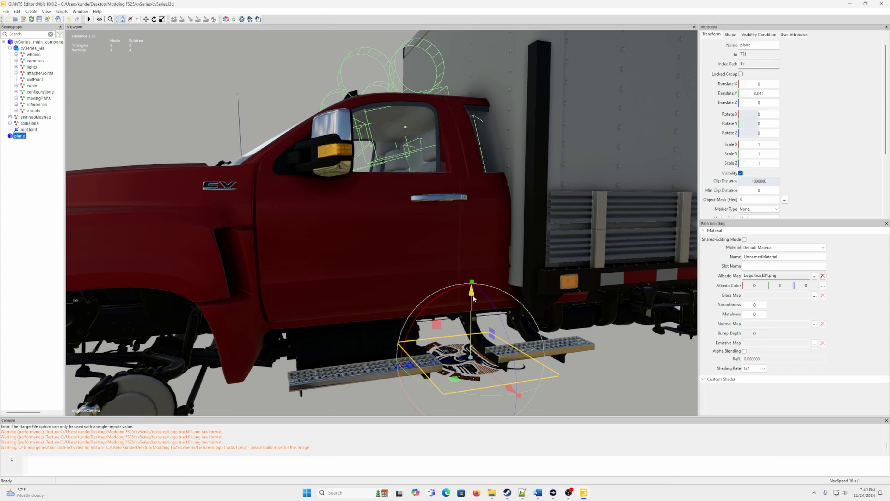
left_click_drag(473, 297, 474, 297)
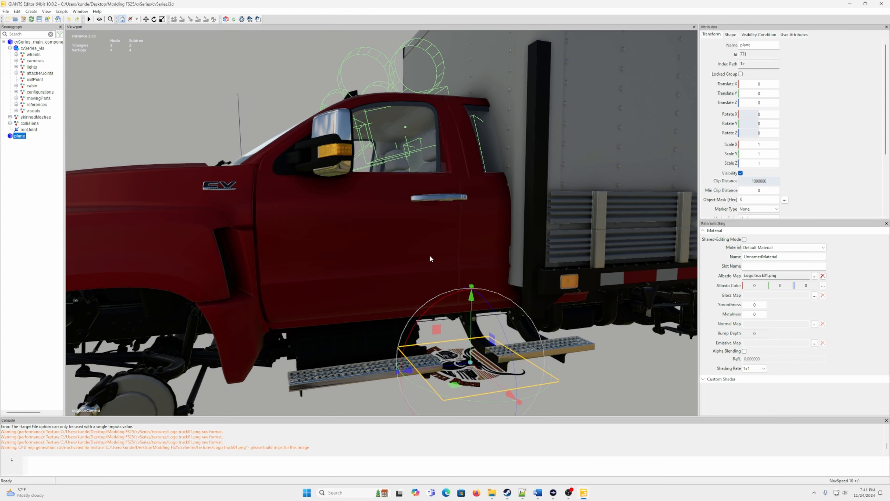
Interactively place the logo plane on the surface of the truck's cab door, below the door handle.
key("ctrl+b")
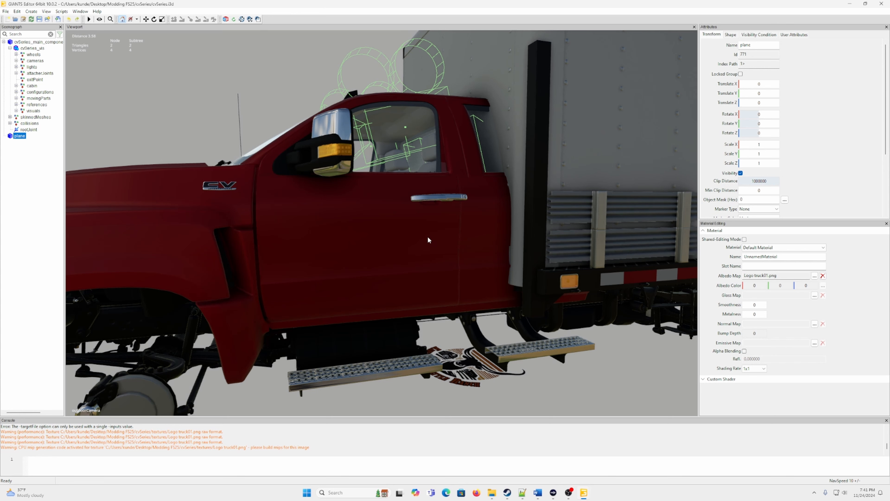
key("ctrl+b")
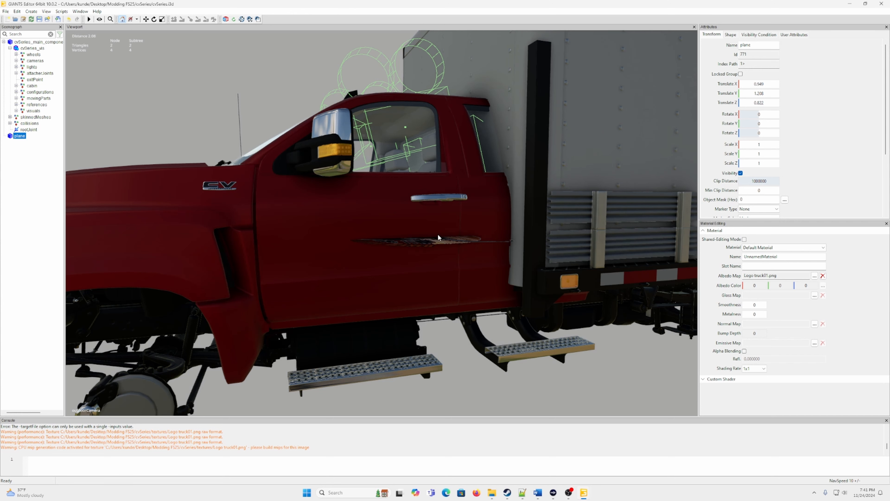
left_click(438, 239)
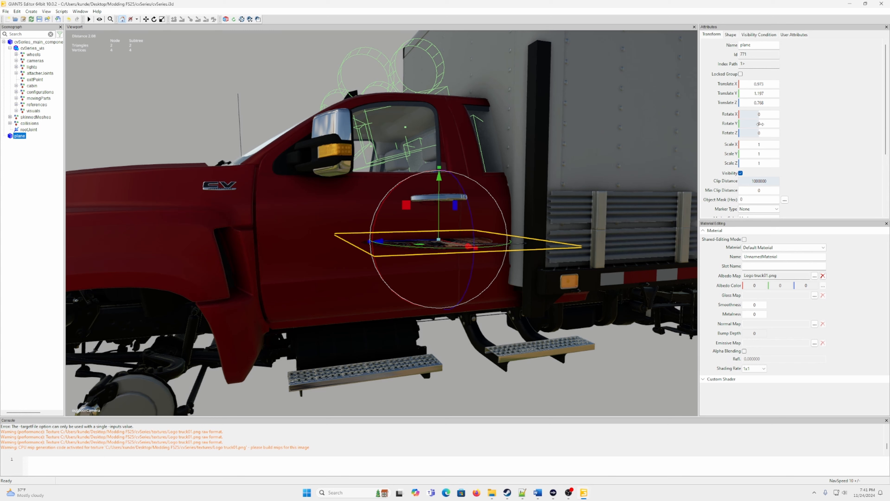
Rotate the logo plane to 90 on both Y and X so it stands upright against the door.
left_click(759, 123)
type("90")
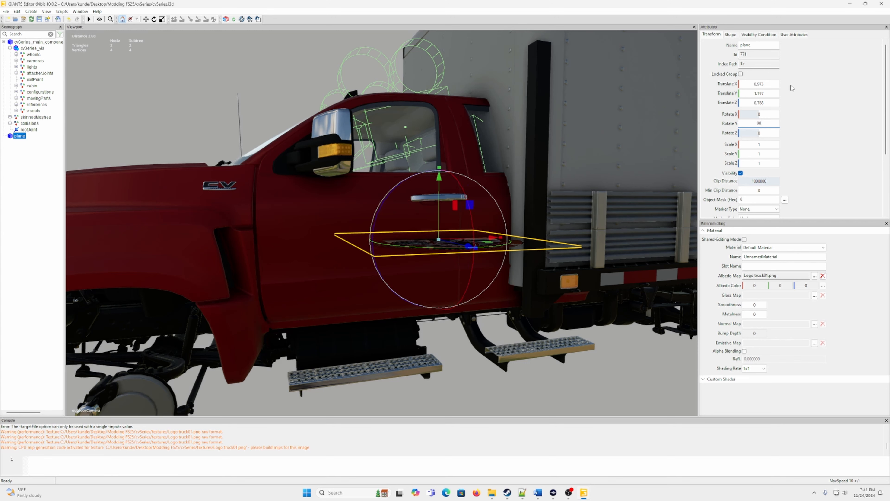
double_click(766, 113)
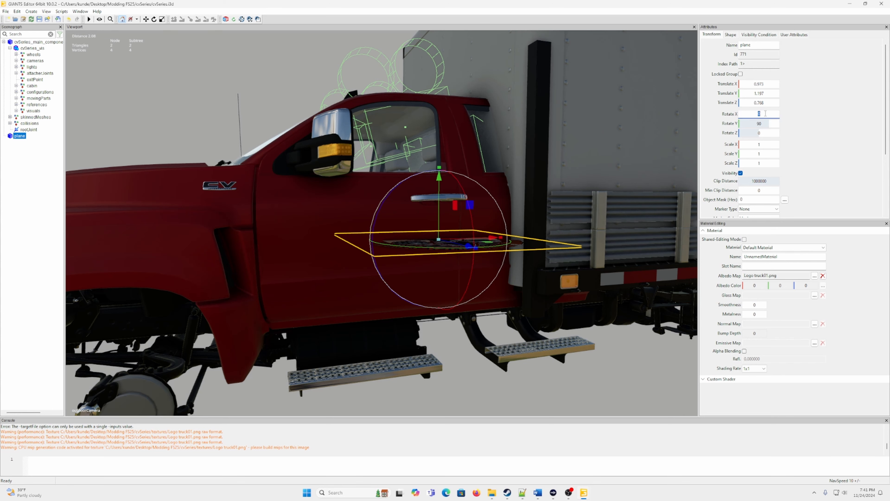
type("90")
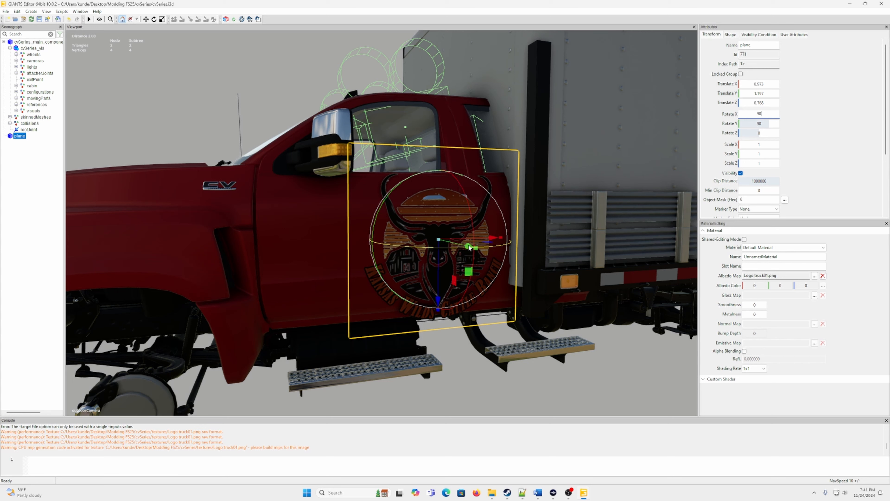
Scale the logo plane to 0.25 on X, Y and Z.
left_click(762, 144)
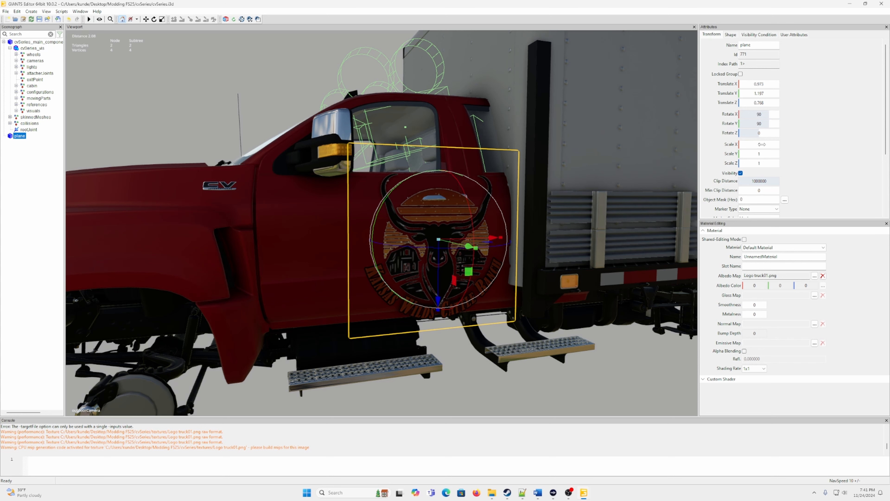
left_click(762, 144)
type(".25")
key("Tab")
type(".2")
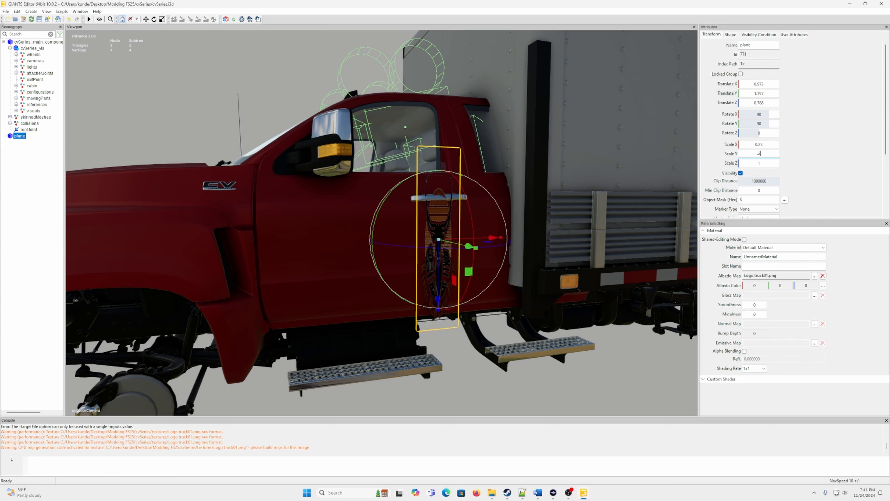
type("5")
key("Tab")
type(".25")
key("Tab")
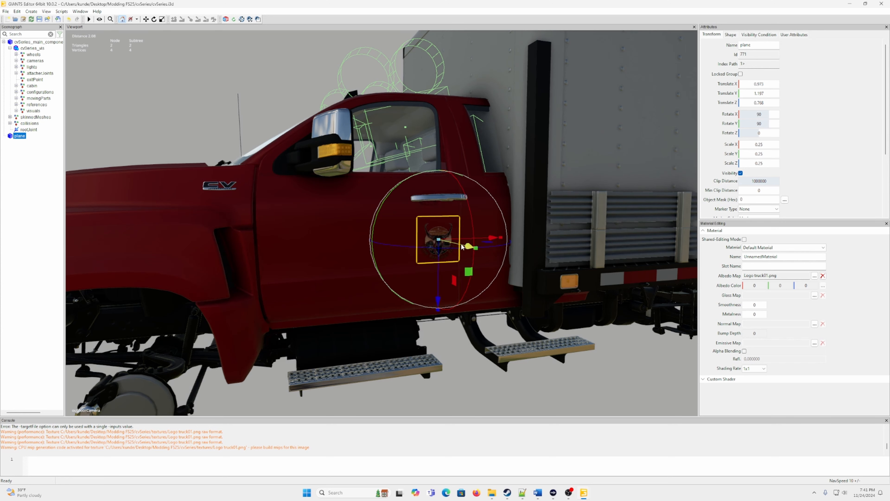
Move the logo plane in against the door to about 0.949 on X and tilt its X rotation to about 91.1.
scroll(428, 268, "up", 6)
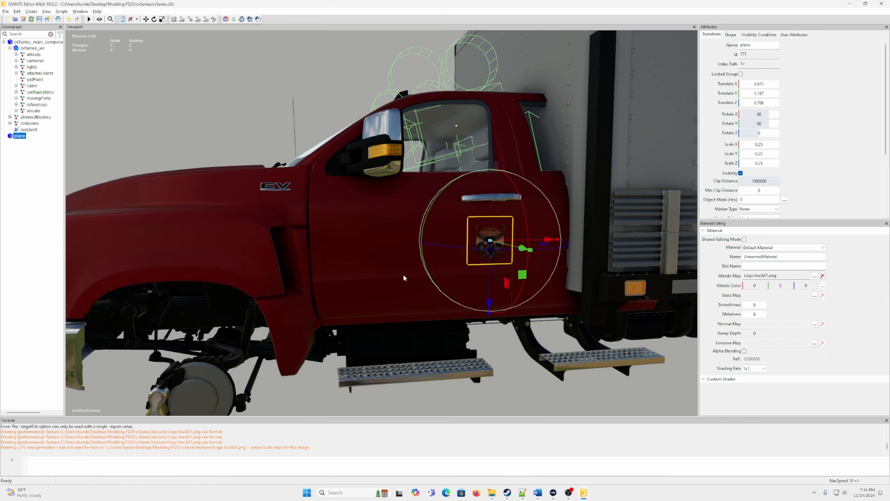
scroll(398, 274, "up", 1)
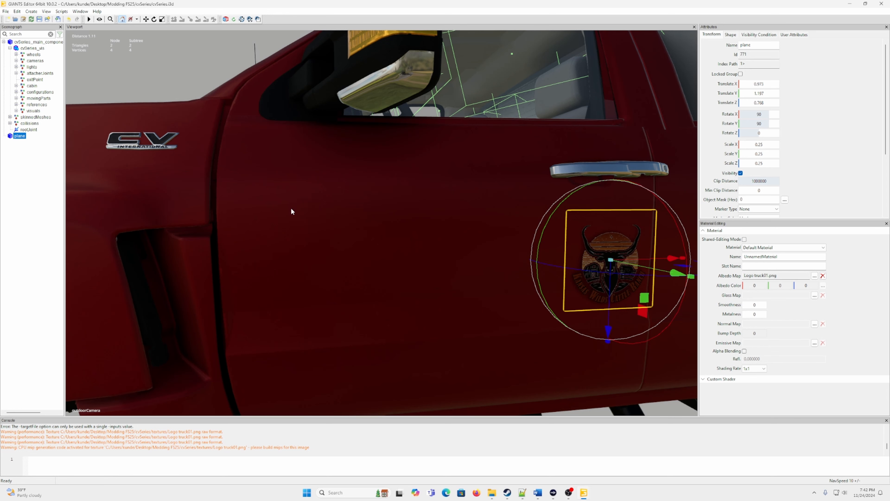
left_click(97, 11)
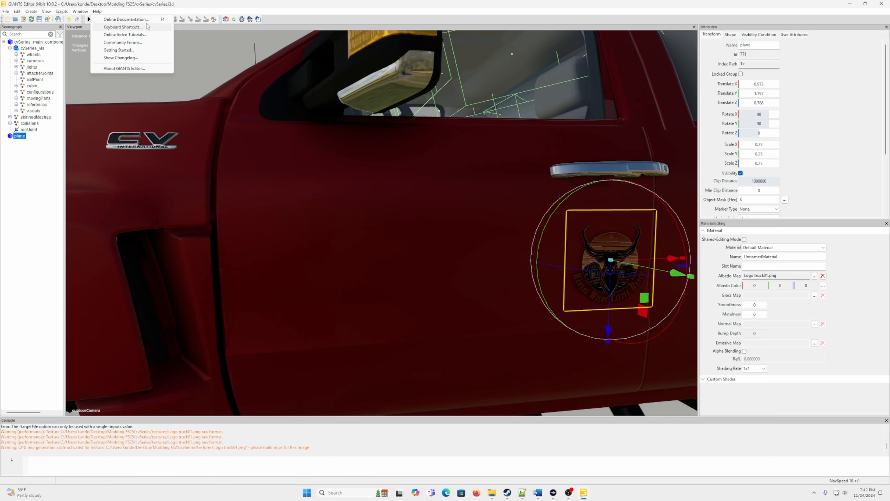
left_click(323, 11)
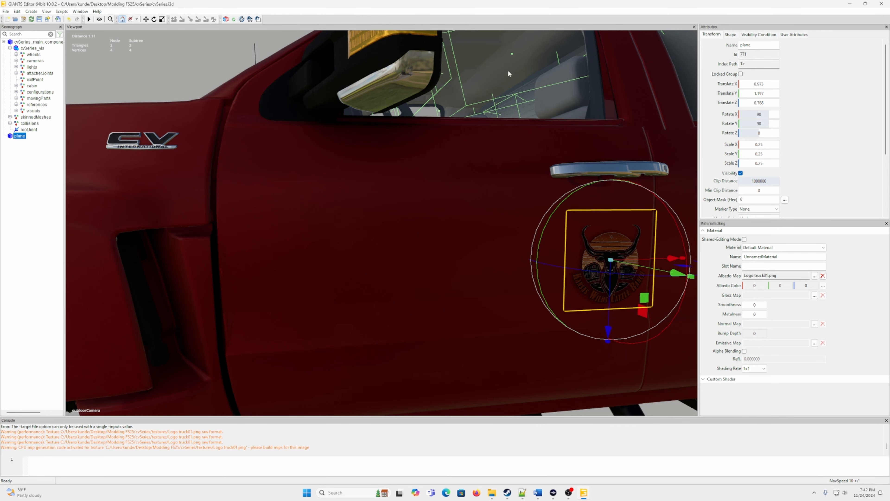
scroll(476, 328, "up", 5)
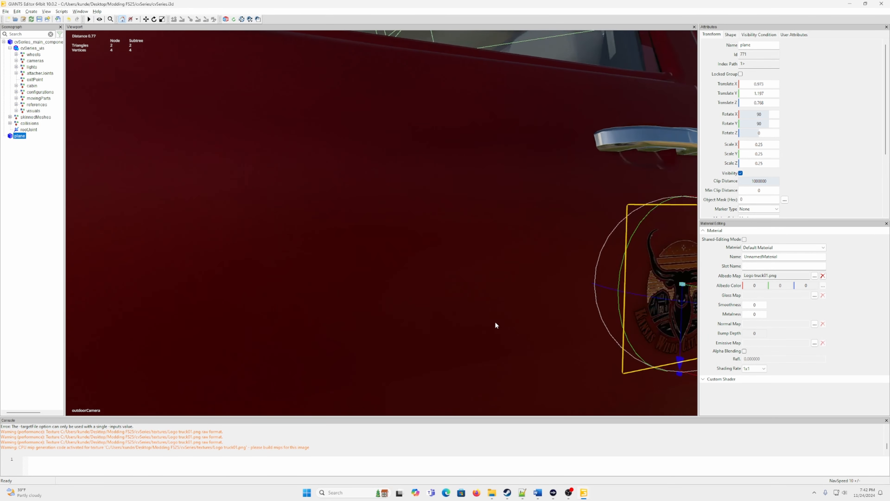
right_click_drag(495, 325, 546, 327)
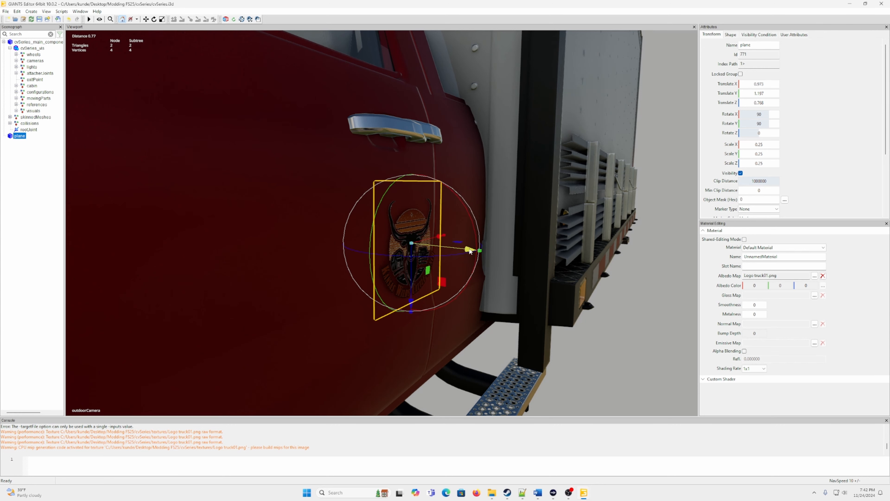
mouse_move(469, 250)
left_mouse_down()
mouse_move(458, 251)
mouse_move(462, 240)
mouse_move(457, 253)
left_mouse_up()
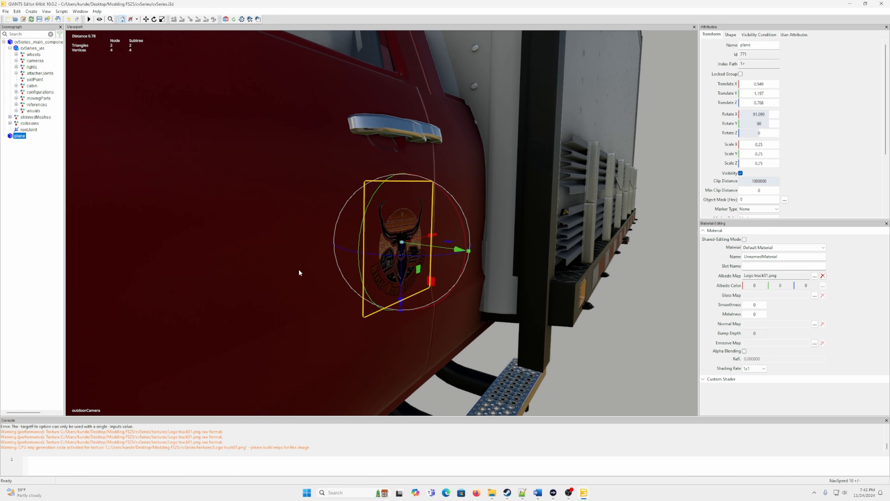
Rename the plane as leftdoorlogo and clear the selection.
double_click(20, 137)
type("leftdoorlog")
type("oorlogo")
left_click(42, 164)
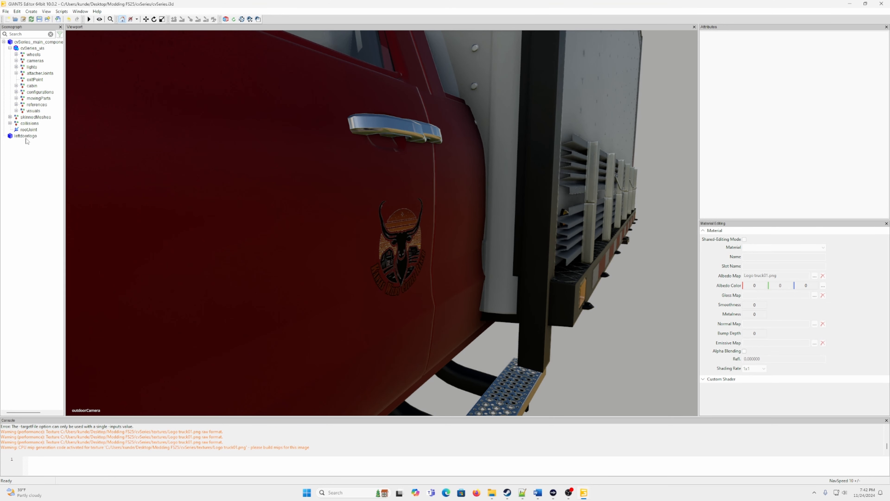
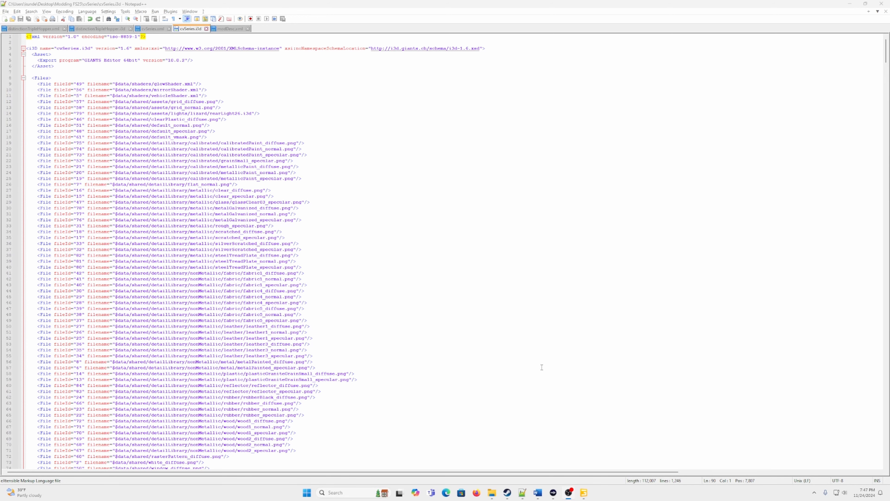
left_click(491, 493)
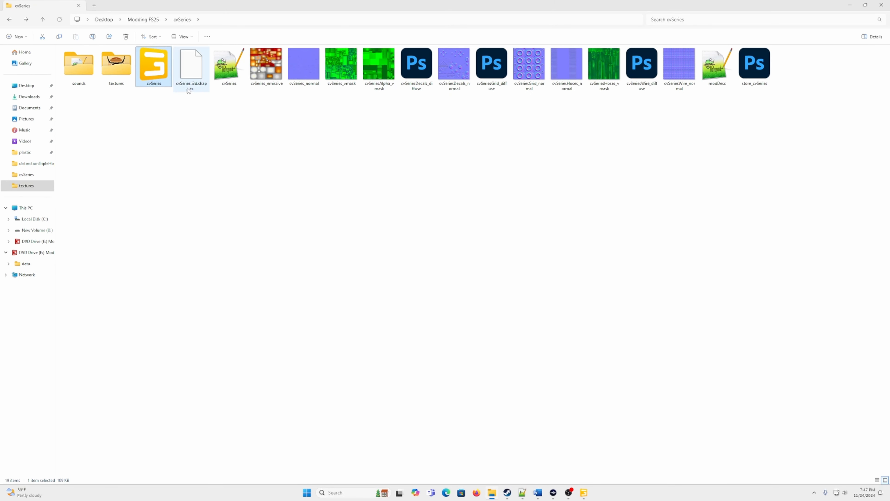
right_click(150, 76)
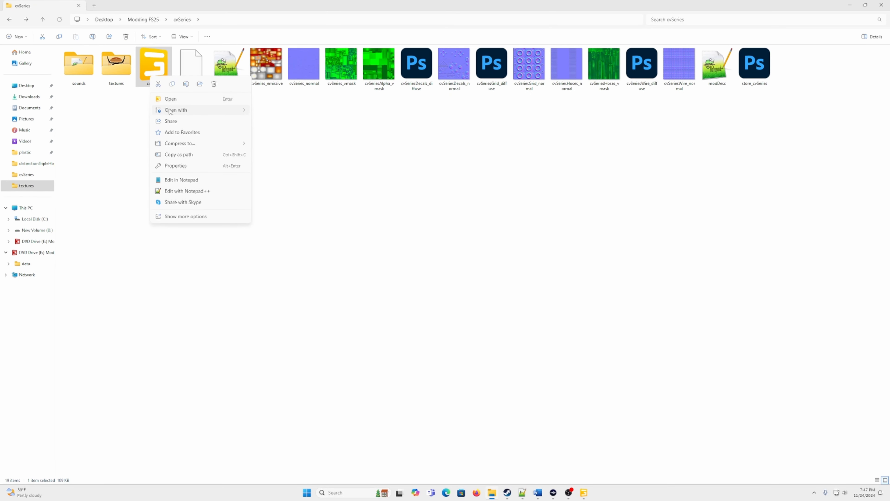
mouse_move(170, 111)
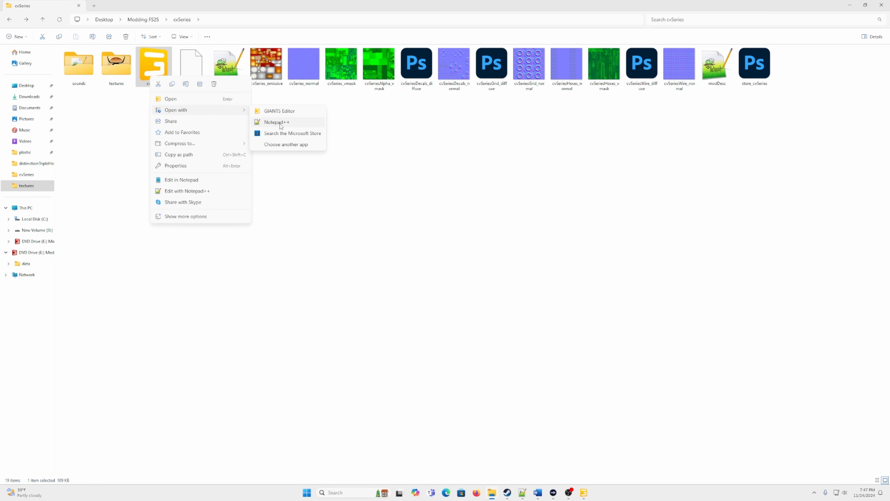
left_click(525, 494)
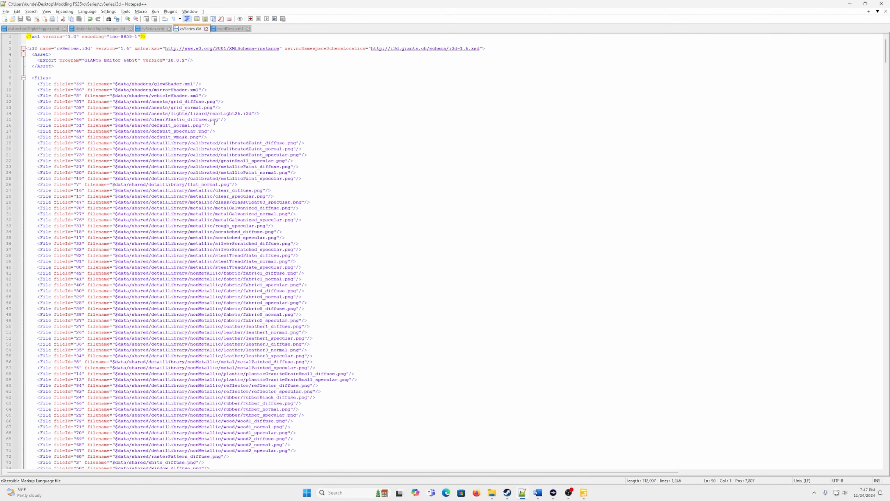
Locate the textures/Logo truck01.png entry in cvSeries.i3d, search for its fileId 87, and go to the texture line of UnnamedMaterial.
scroll(214, 122, "down", 14)
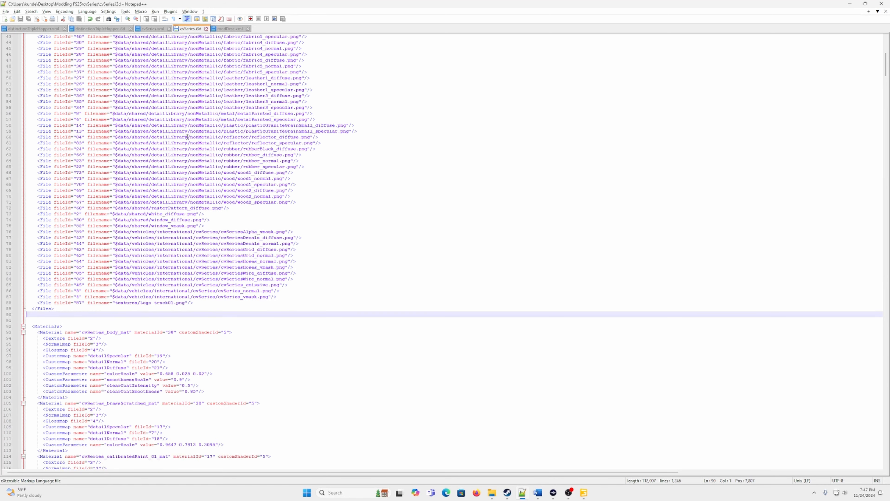
scroll(161, 226, "down", 1)
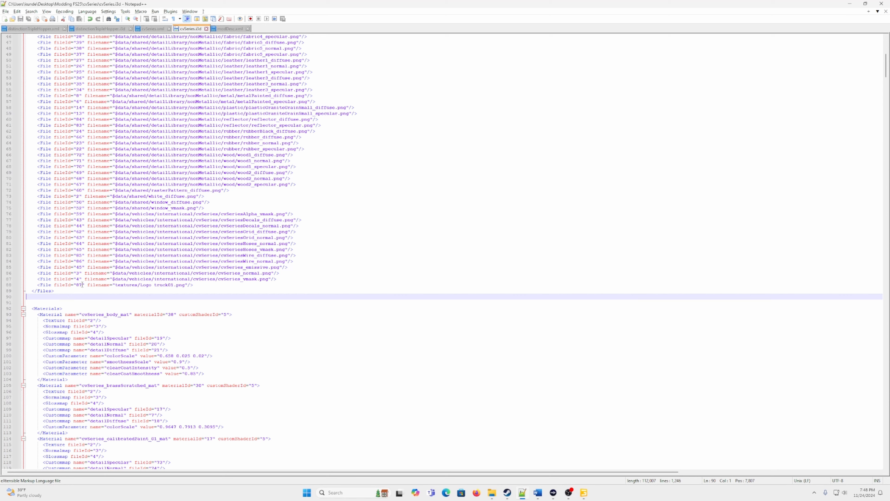
key("ctrl+f")
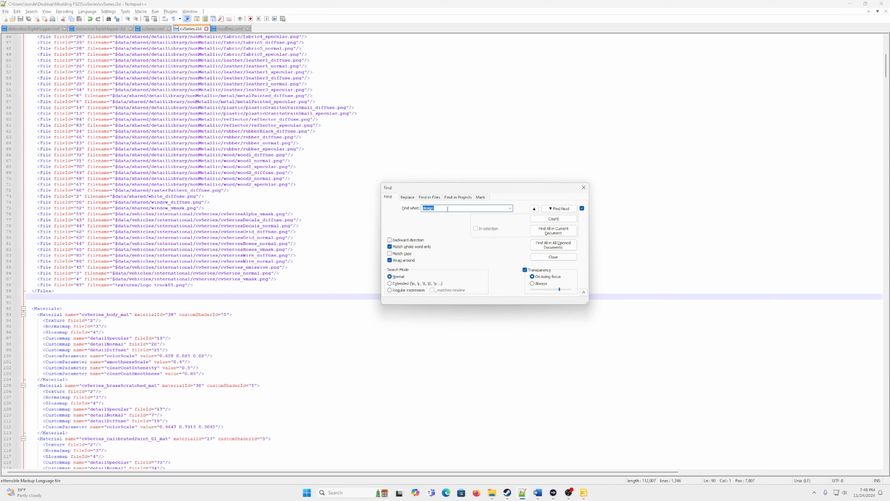
type("87")
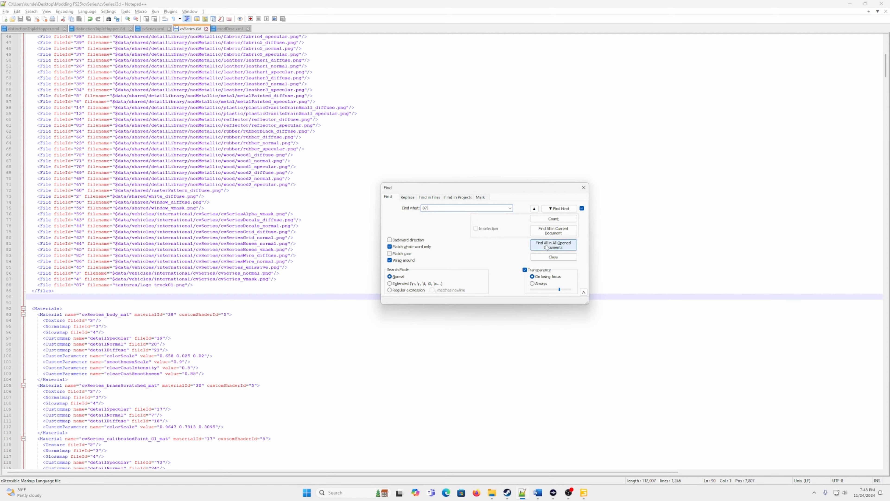
left_click(559, 208)
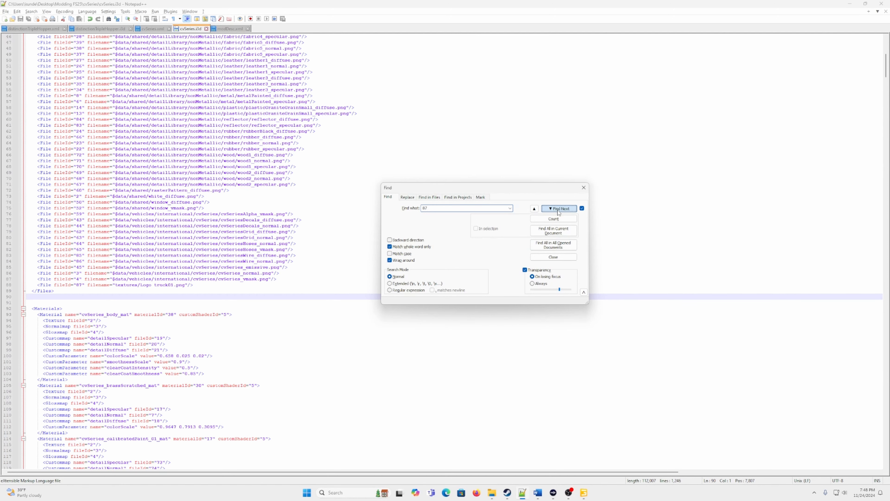
left_click(558, 210)
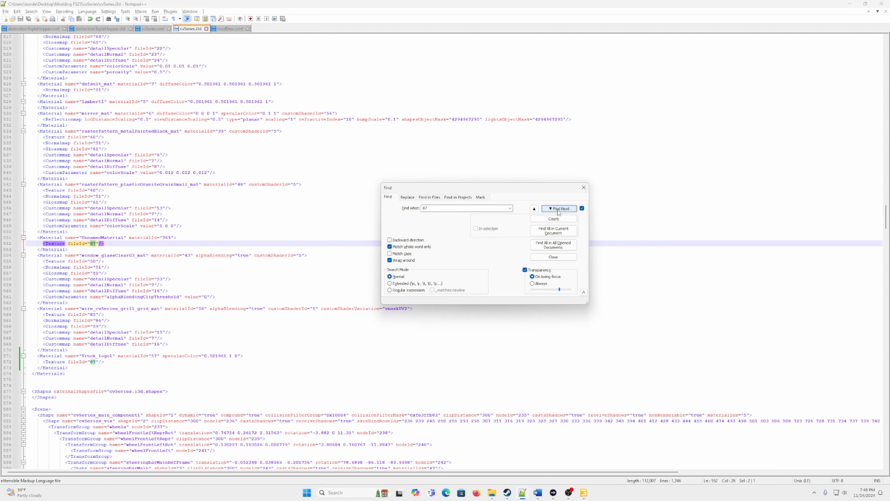
left_click(558, 209)
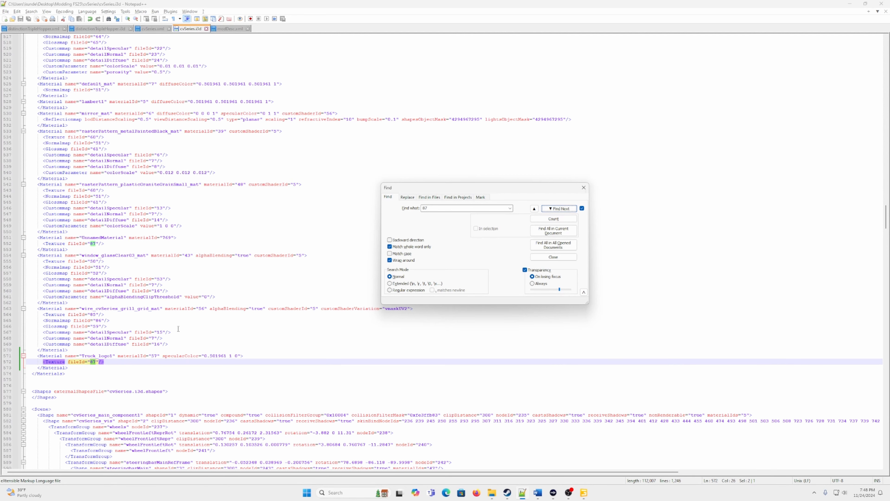
left_click(110, 246)
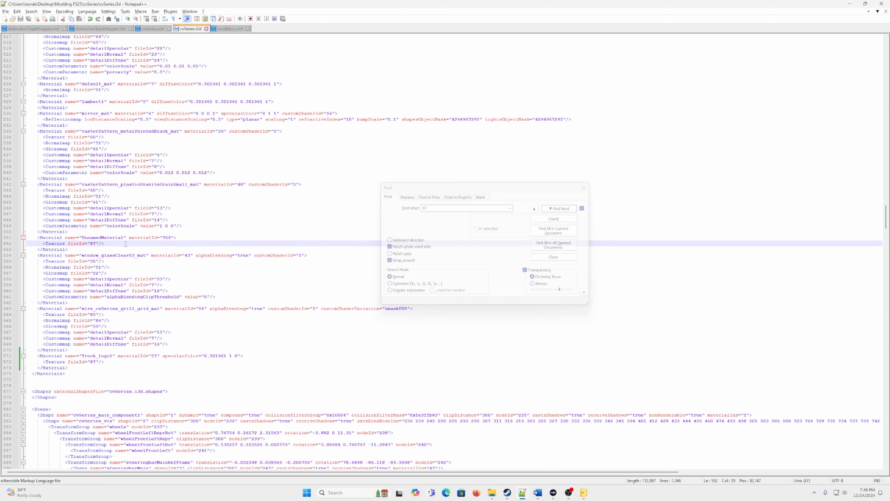
Highlight the UnnamedMaterial block with materialId 769 and switch to GIANTS Editor to check the material on the selected oneplane object.
left_click_drag(125, 243, 56, 238)
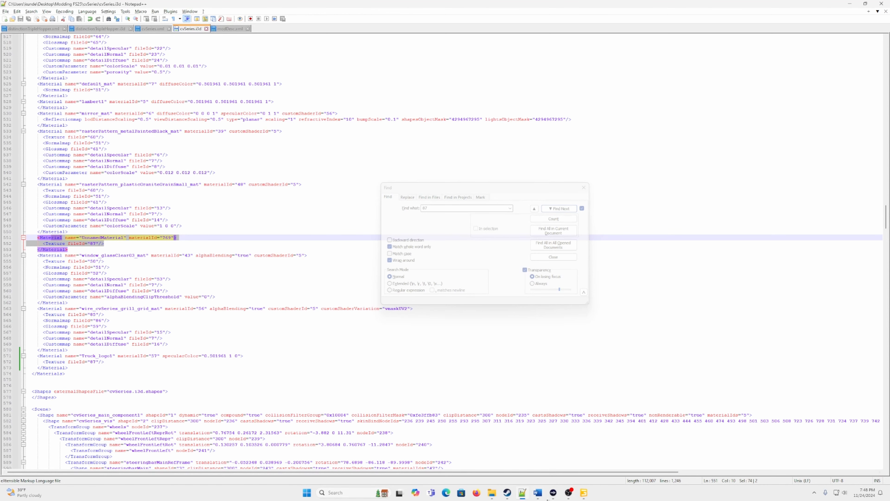
left_click(588, 495)
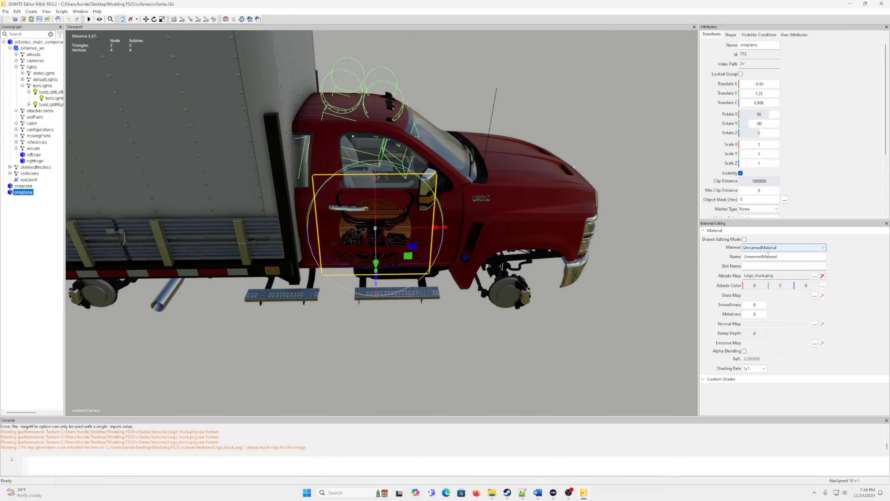
scroll(497, 299, "down", 2)
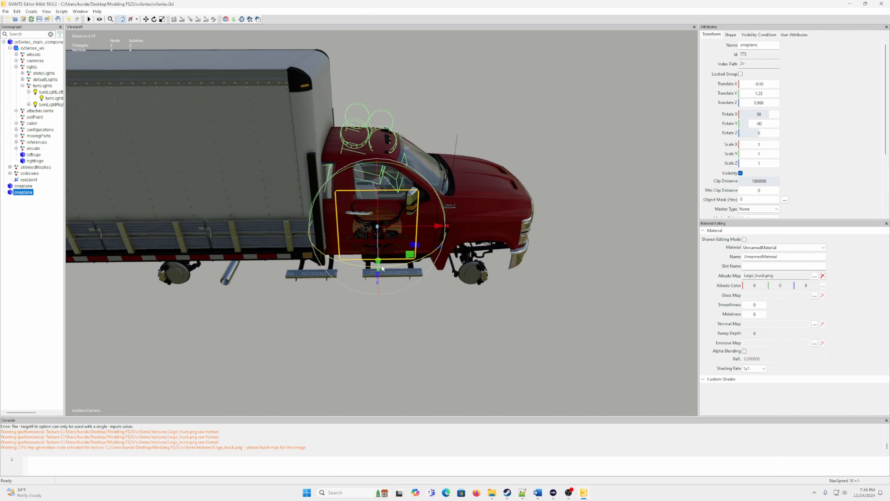
scroll(497, 299, "down", 2)
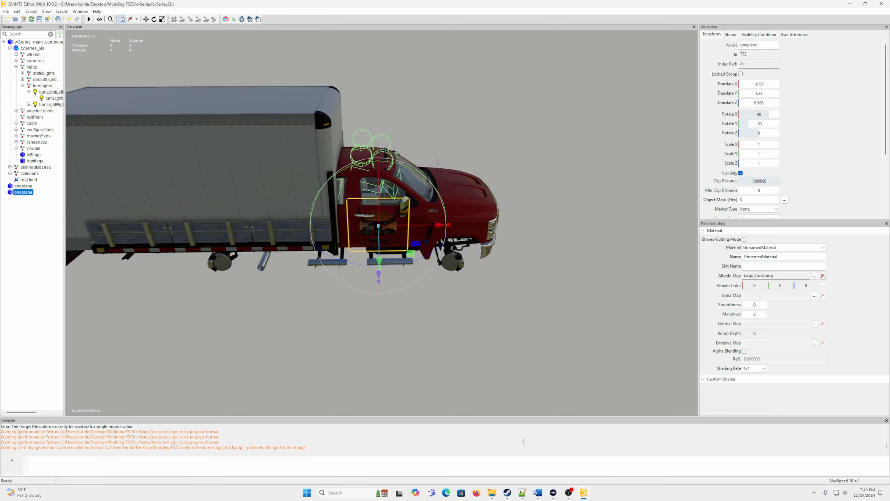
Return to Notepad++ and highlight the Truck_logo1 material block in cvSeries.i3d to compare it.
left_click(522, 492)
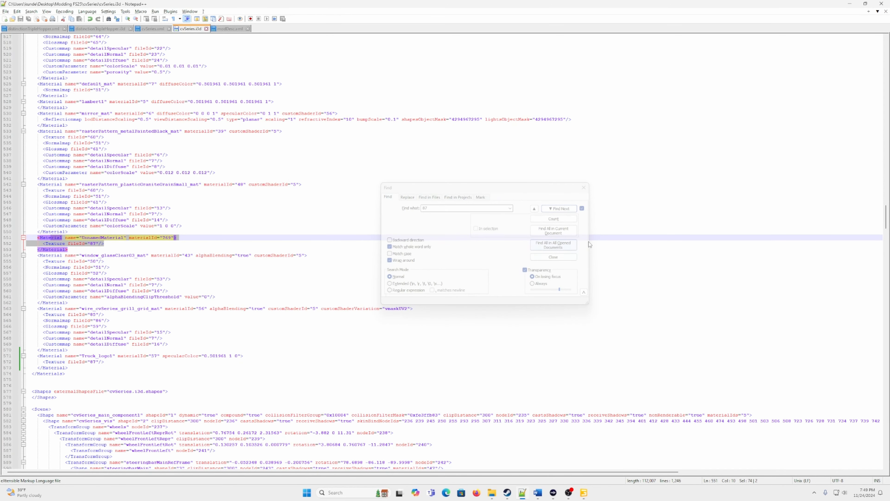
left_click(588, 246)
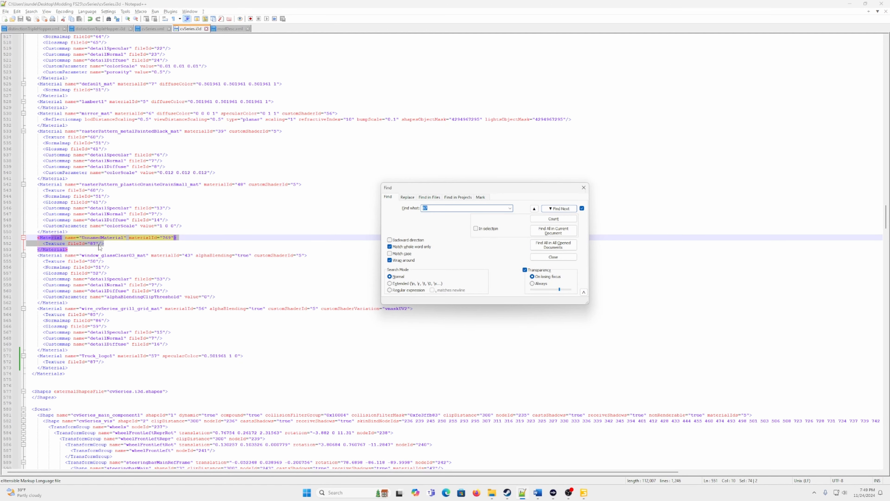
left_click(110, 366)
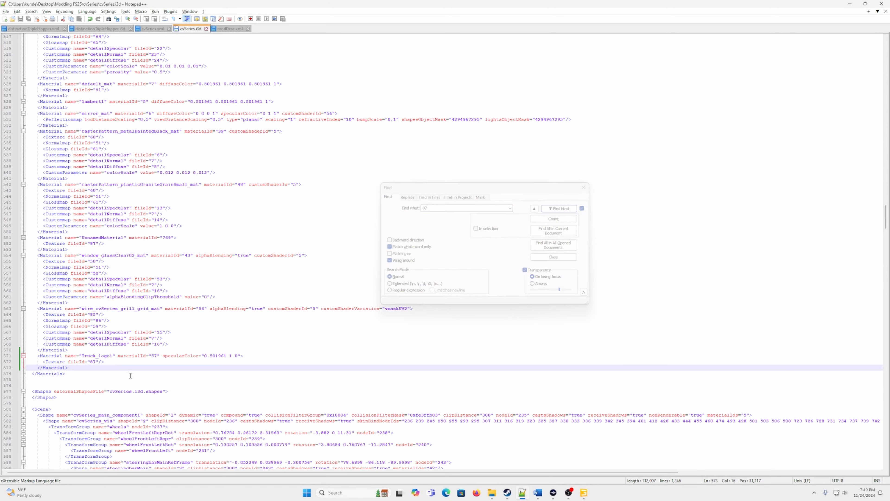
left_click_drag(130, 375, 38, 355)
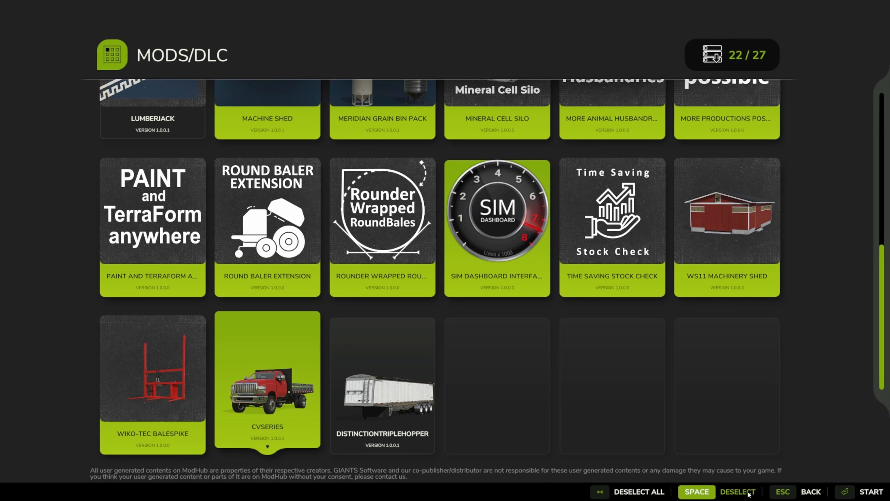
Start the game with the CVSERIES mod active and open the modded CV Series from the shop's Trucks category.
left_click(860, 491)
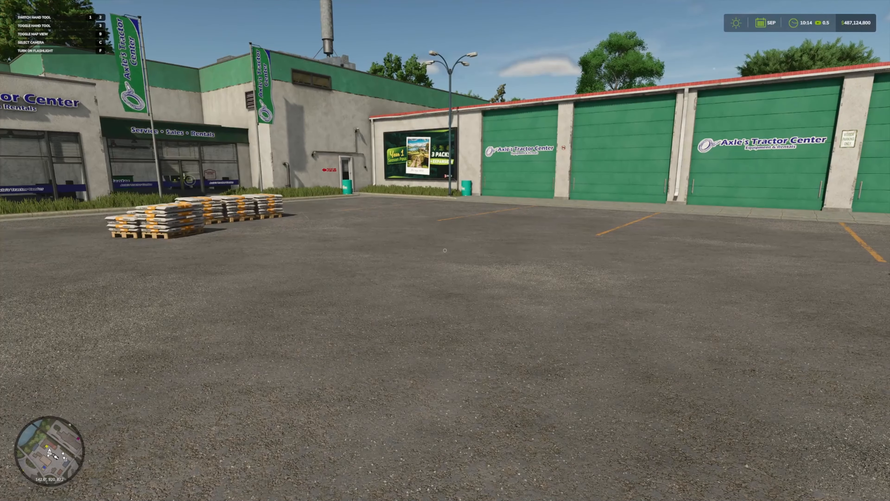
key("p")
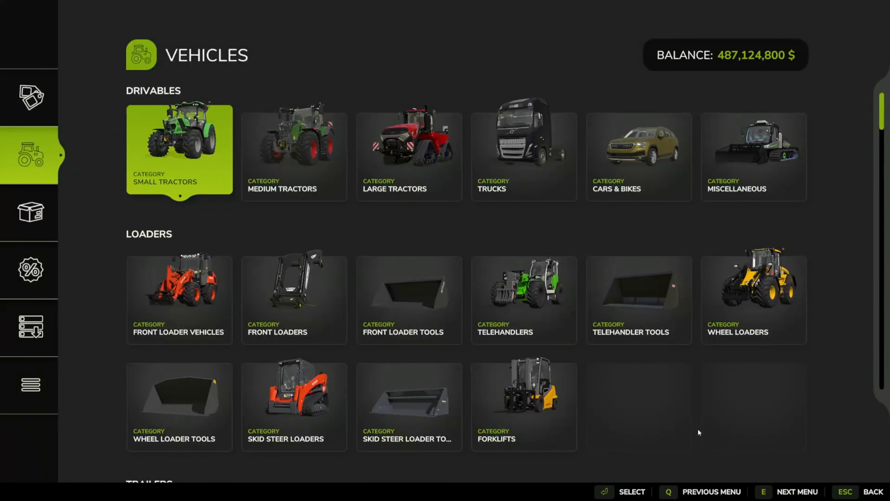
left_click(538, 178)
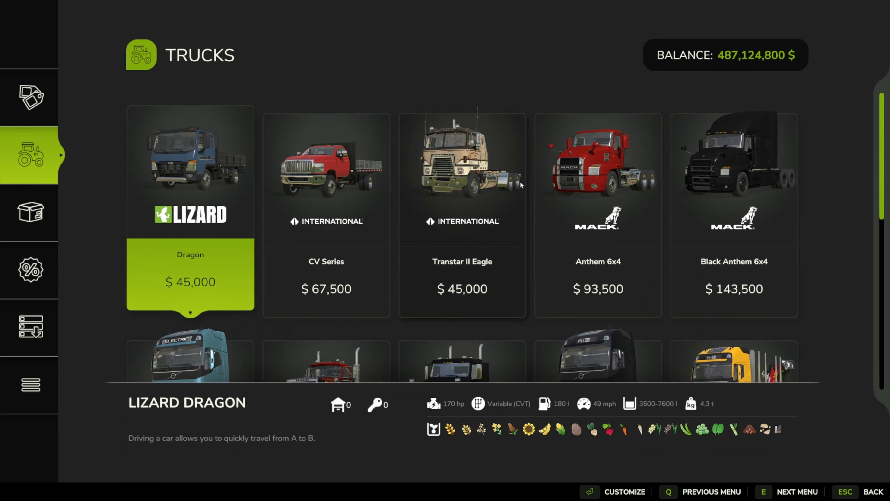
scroll(352, 234, "down", 5)
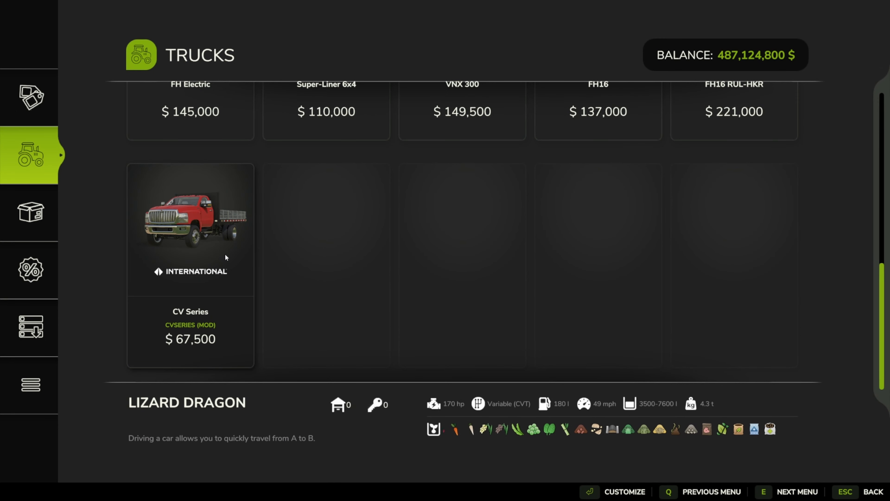
left_click(207, 328)
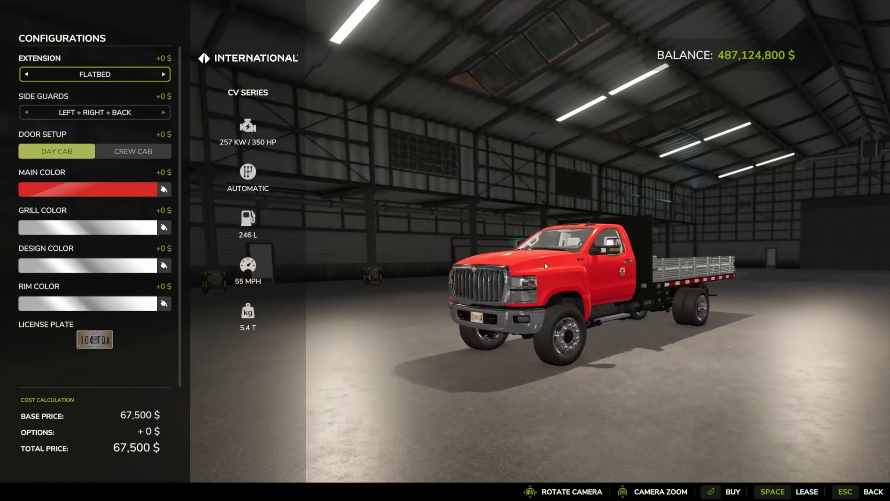
Inspect the door logos on both sides of the truck in the shop preview.
scroll(442, 312, "up", 3)
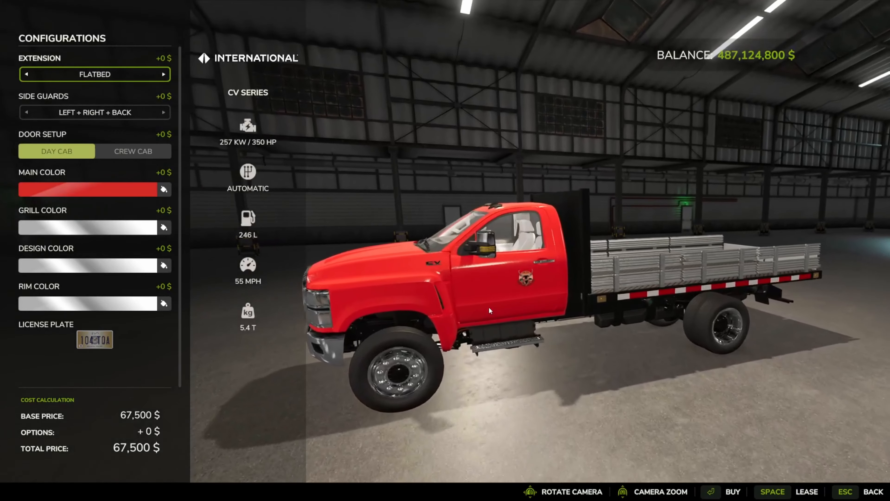
left_click_drag(468, 300, 859, 316)
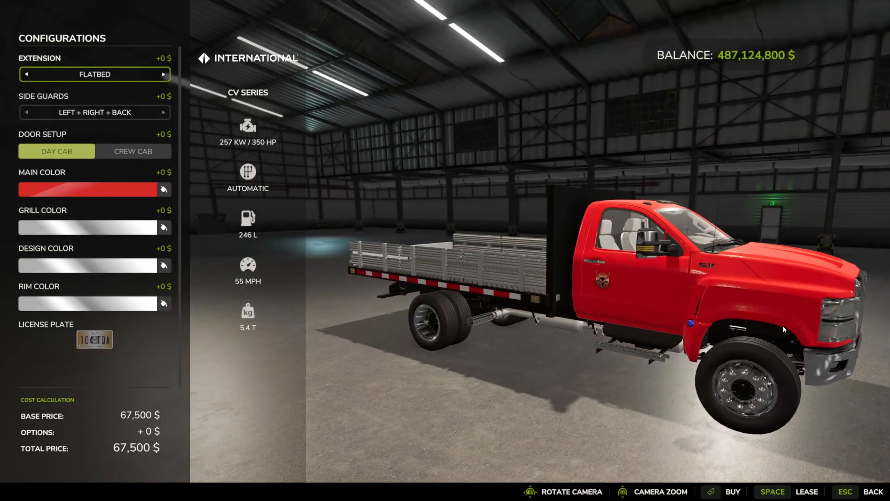
left_click_drag(651, 292, 192, 312)
Lease the modded CV Series truck with the Flatbed extension and Day Cab door setup.
left_click(791, 491)
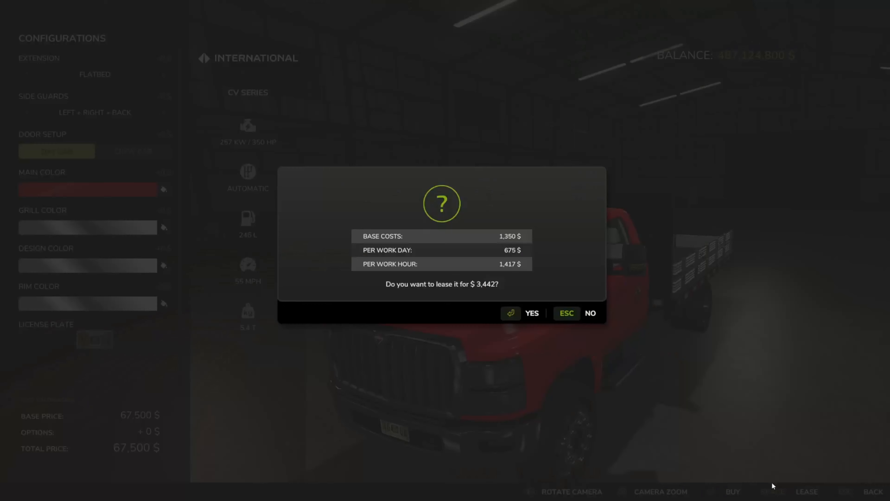
left_click(525, 313)
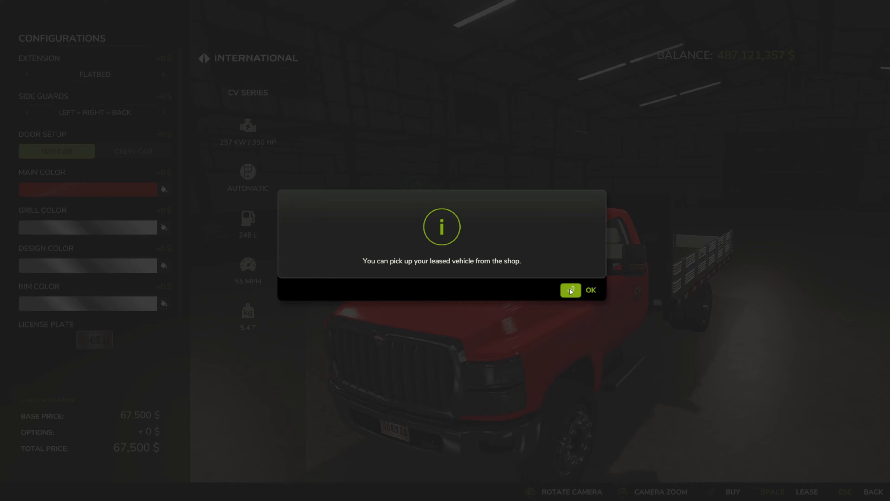
left_click(562, 290)
Check the console log for texture and loading messages about the mod, and leave the shop.
key("grave")
key("grave")
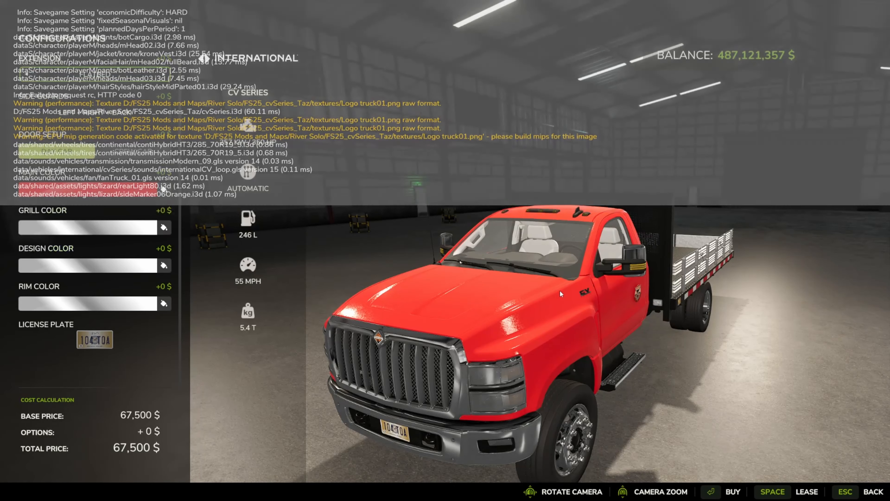
key("Escape")
key("Escape")
key("Escape")
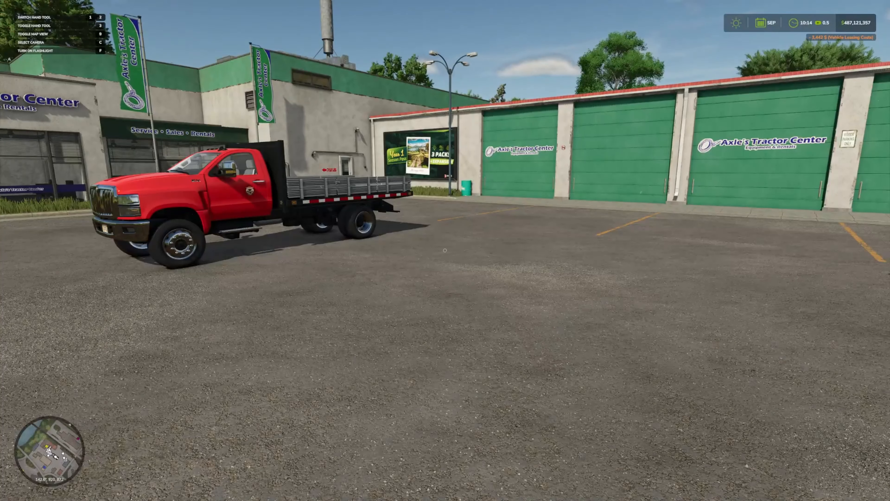
Walk up to the leased truck and around its front to inspect the logo decal on both doors.
key("w")
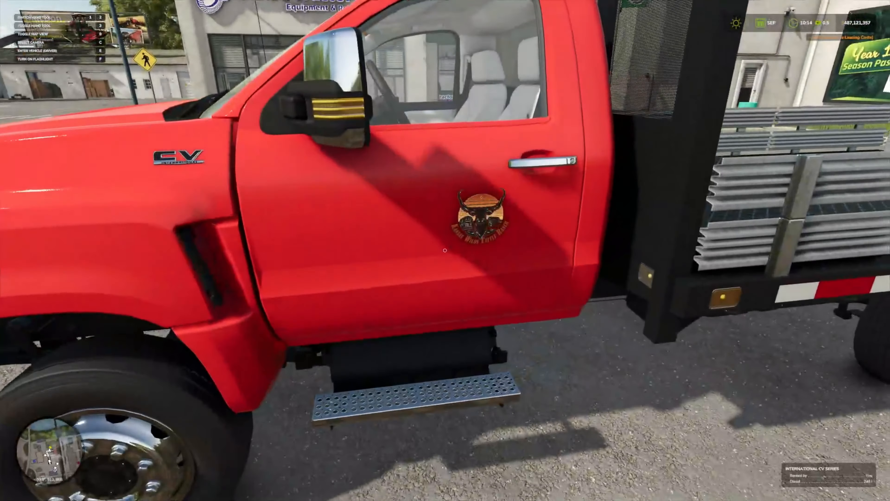
key("a")
key("a")
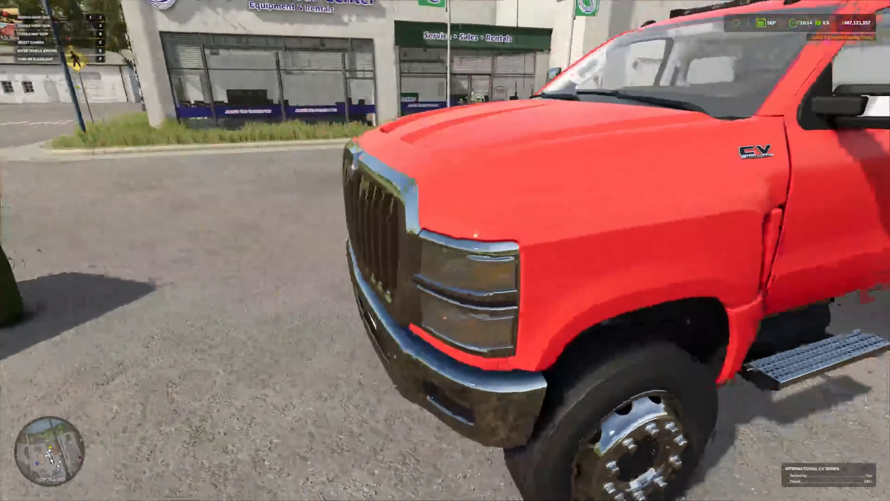
key("w")
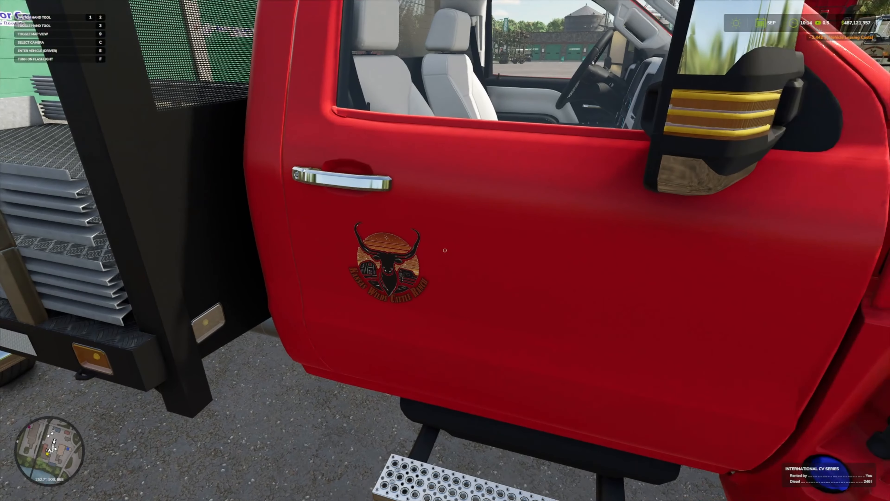
key("d")
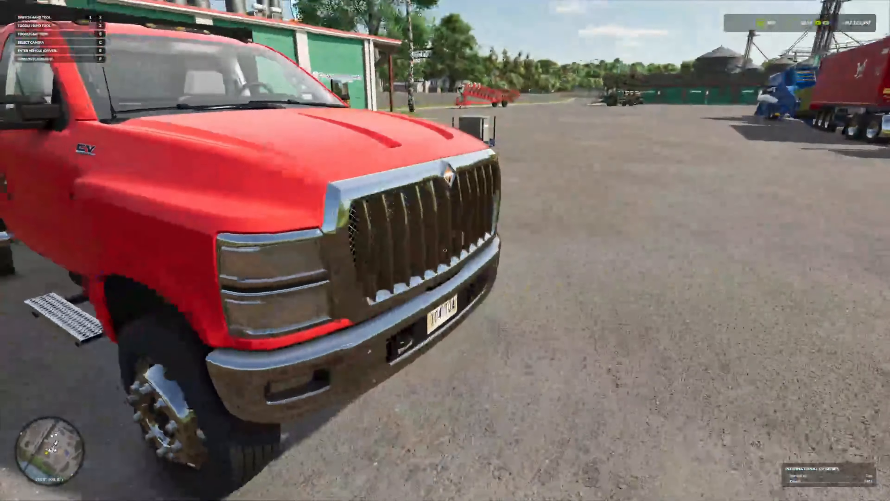
key("d")
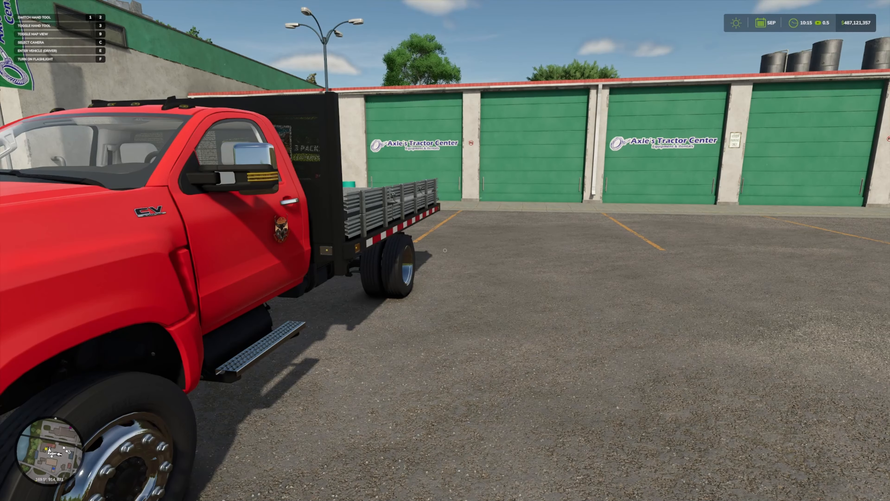
Step back to view the whole truck and re-examine the driver's door logo up close.
key("s")
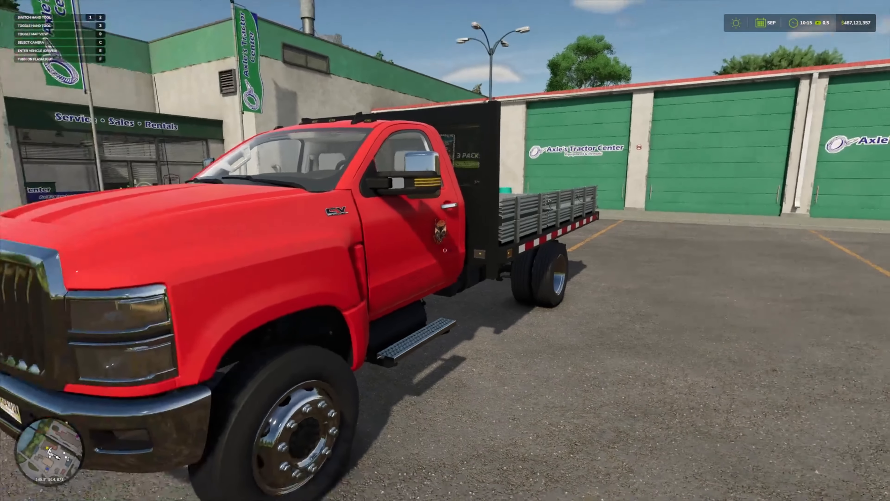
key("d")
key("w")
key("d")
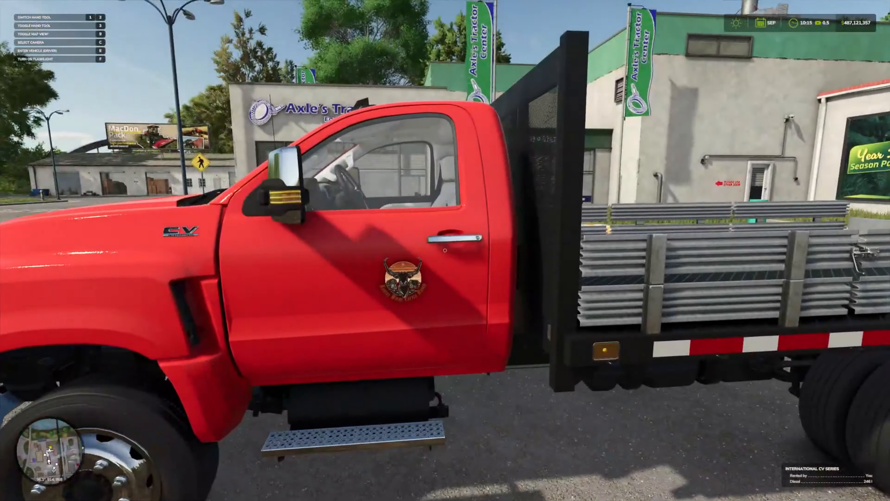
key("w")
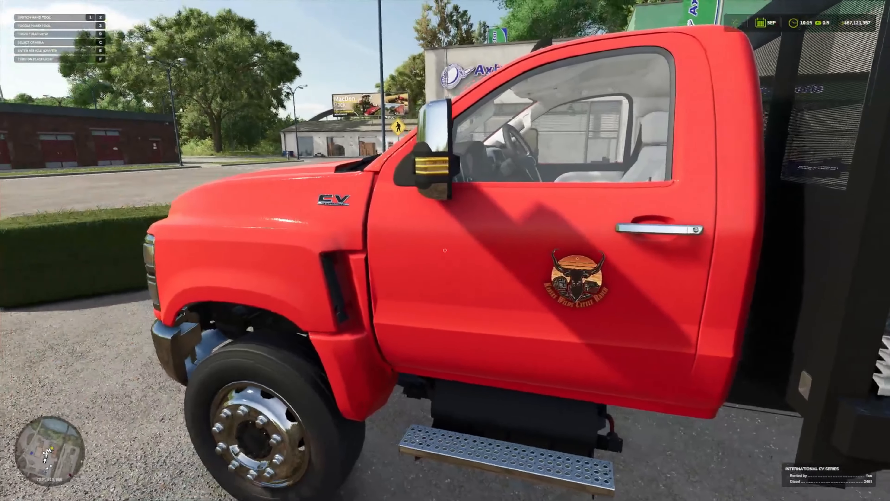
key("a")
key("w")
key("a")
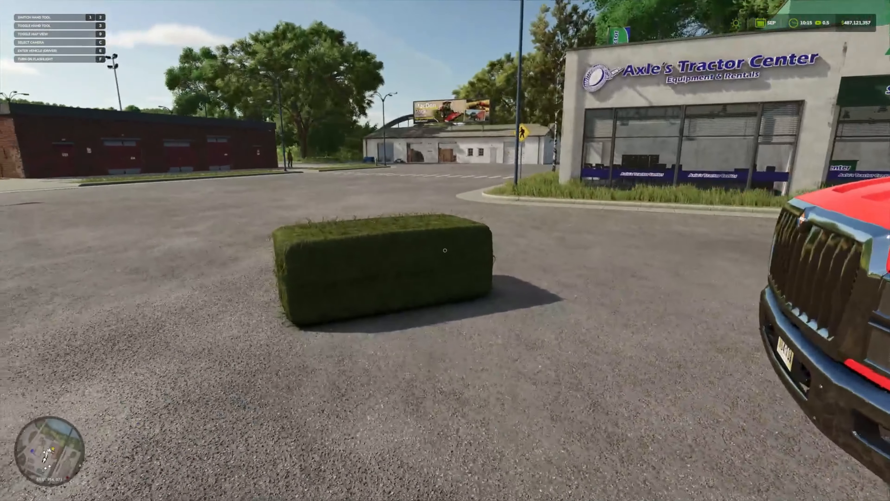